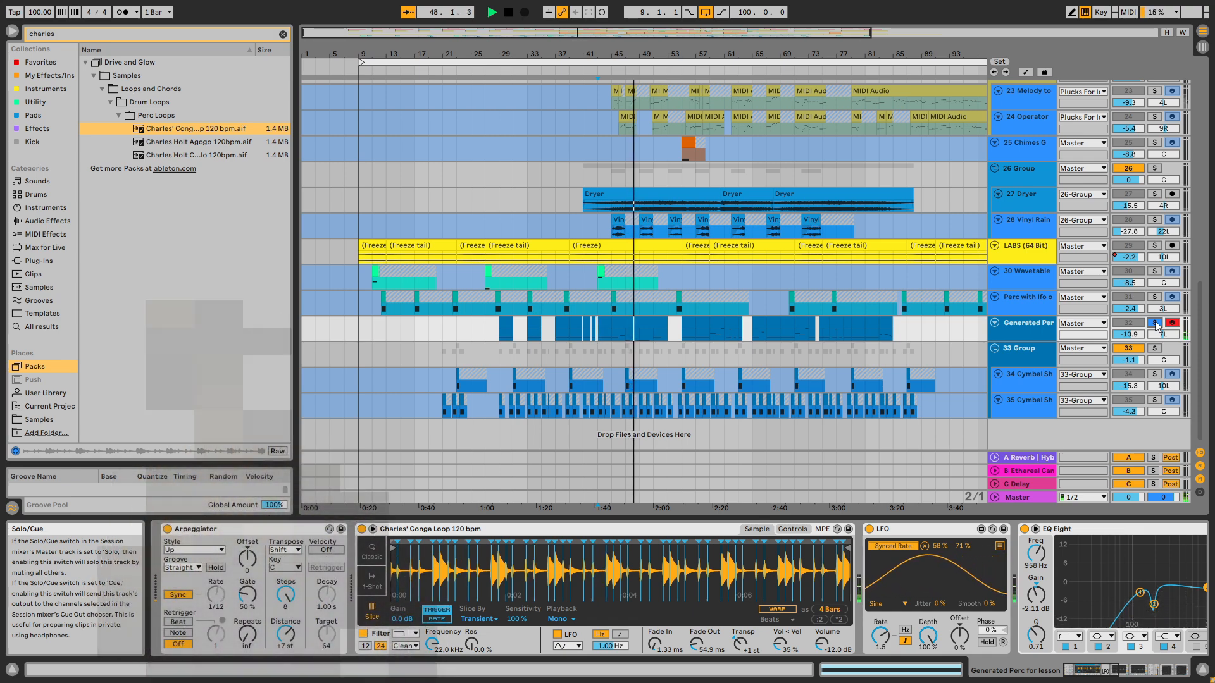
Unsolo the Generated Perc track and load the Charles' Conga Loop 120 bpm sample into Simpler in Slice mode
{"action": "left_click", "coordinate": [1154, 323]}
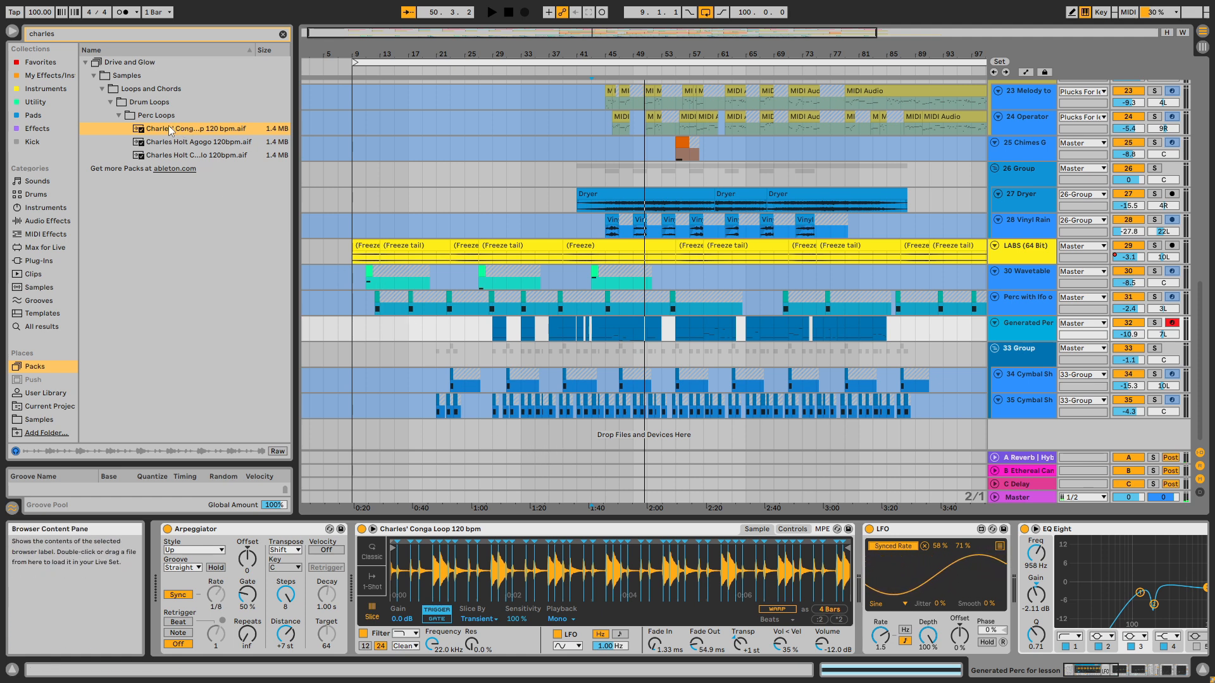
{"action": "left_click_drag", "start_coordinate": [161, 134], "coordinate": [431, 528]}
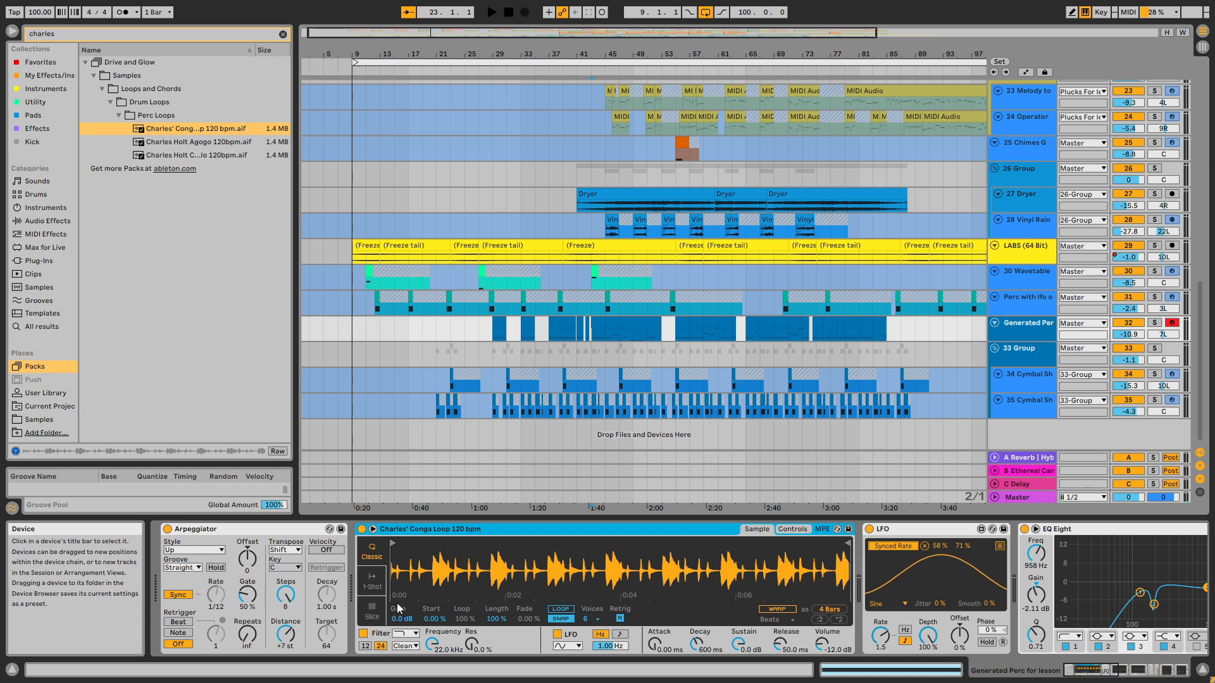
{"action": "left_click", "coordinate": [372, 611]}
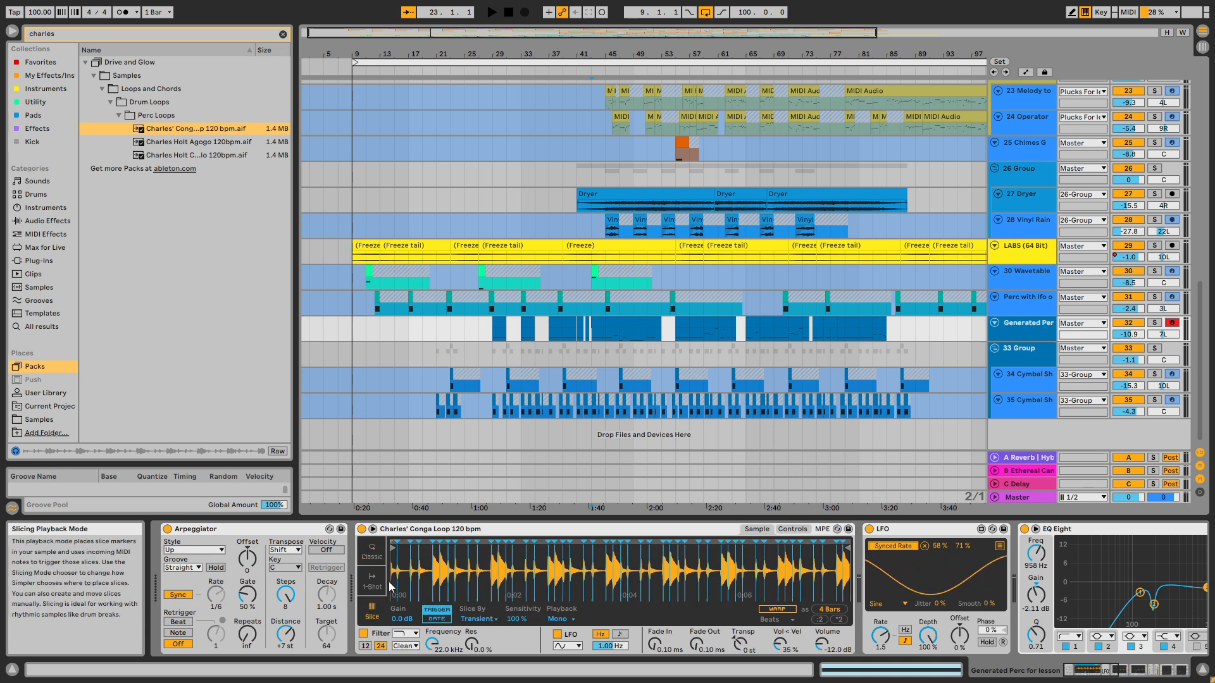
Undo the sample load and the playback mode change in Simpler to restore its original slice setup
{"action": "left_click", "coordinate": [427, 533]}
{"action": "key", "text": "ctrl+z"}
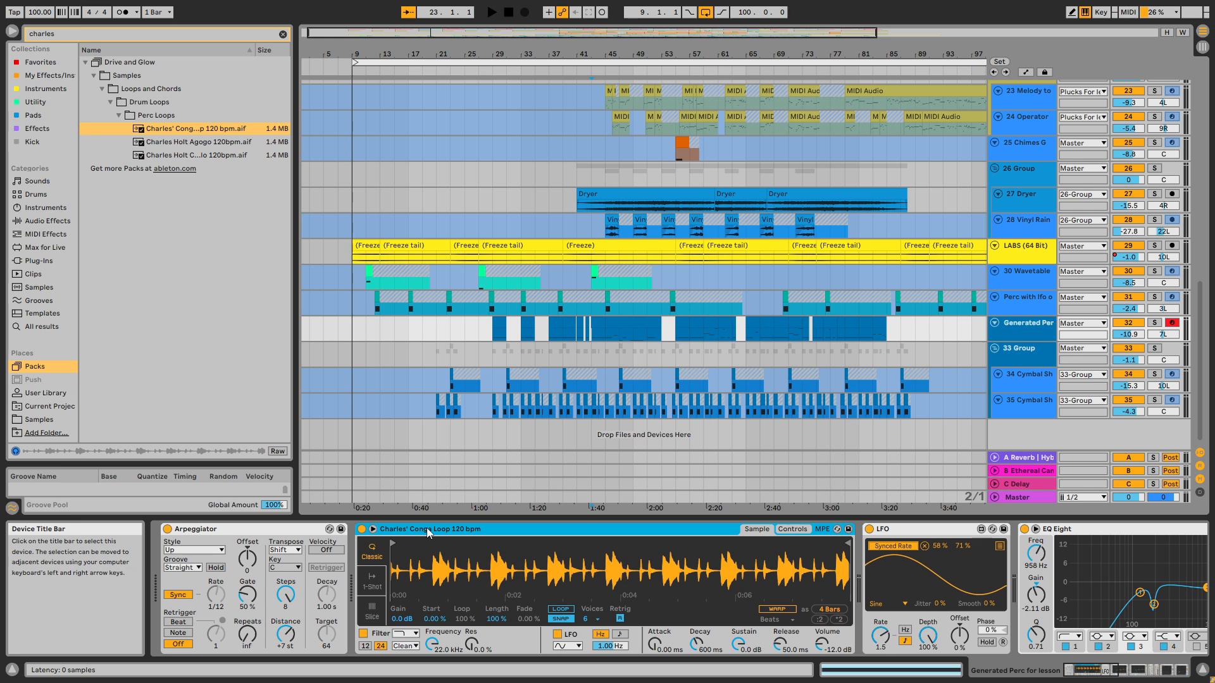
{"action": "key", "text": "ctrl+y"}
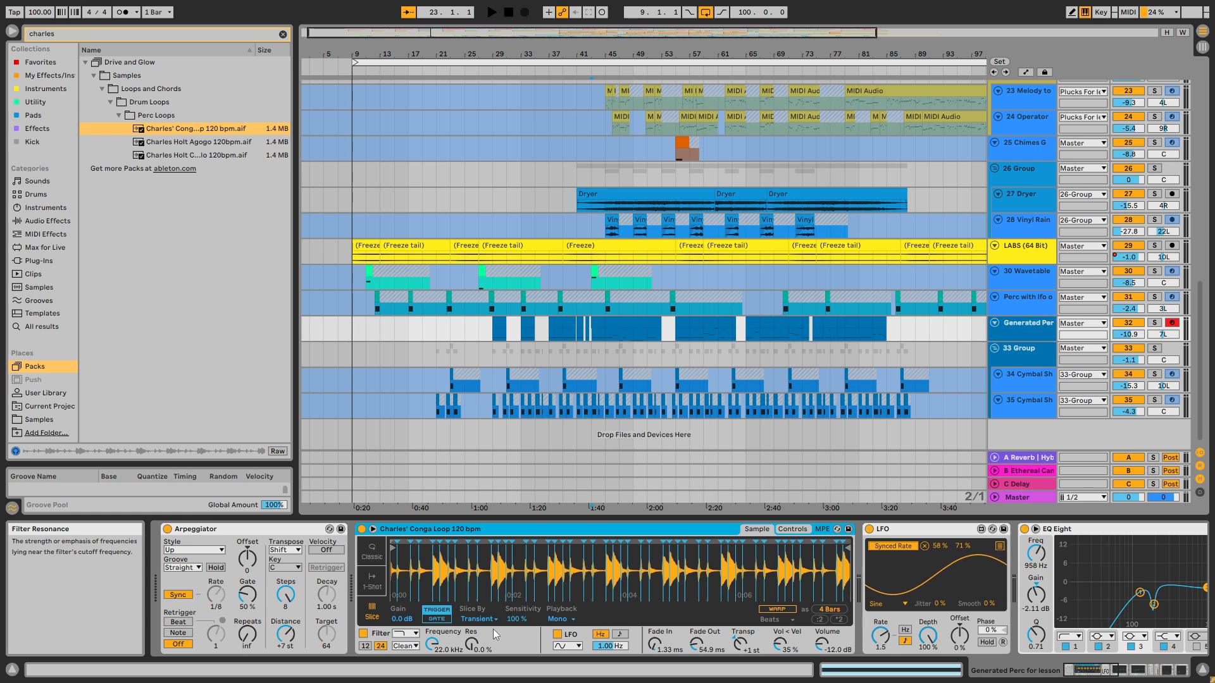
Check the available Slice By modes in Simpler, leaving Transient selected
{"action": "left_click", "coordinate": [495, 620]}
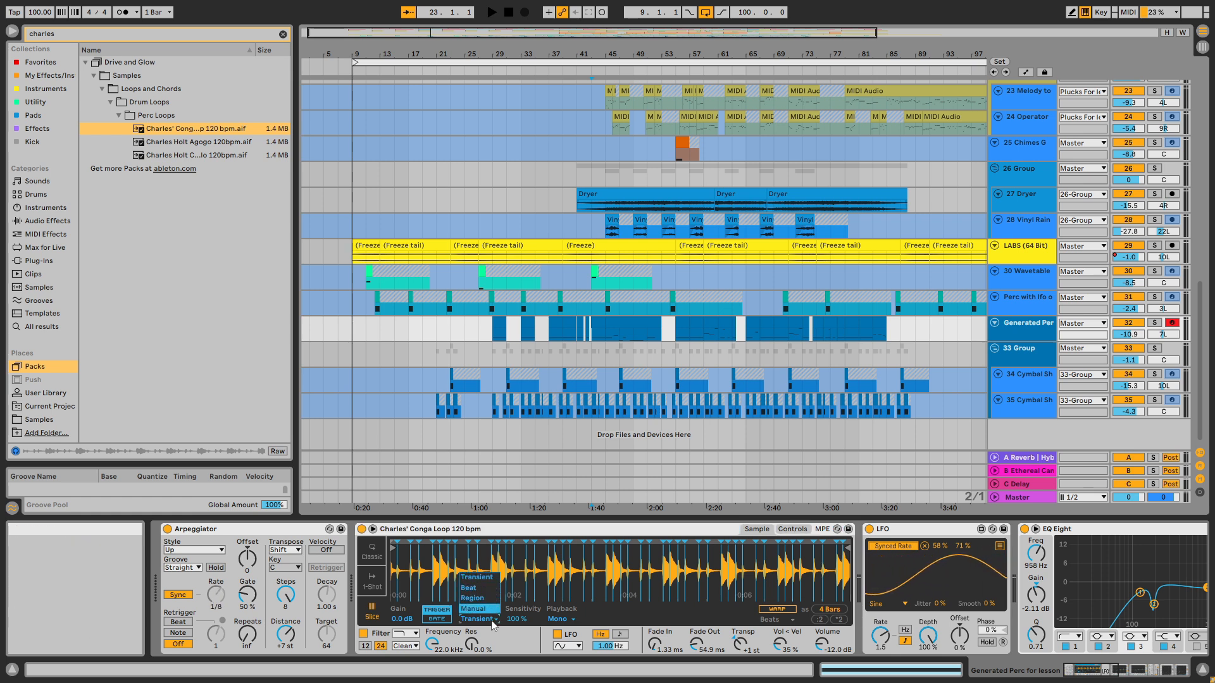
{"action": "left_click", "coordinate": [498, 635]}
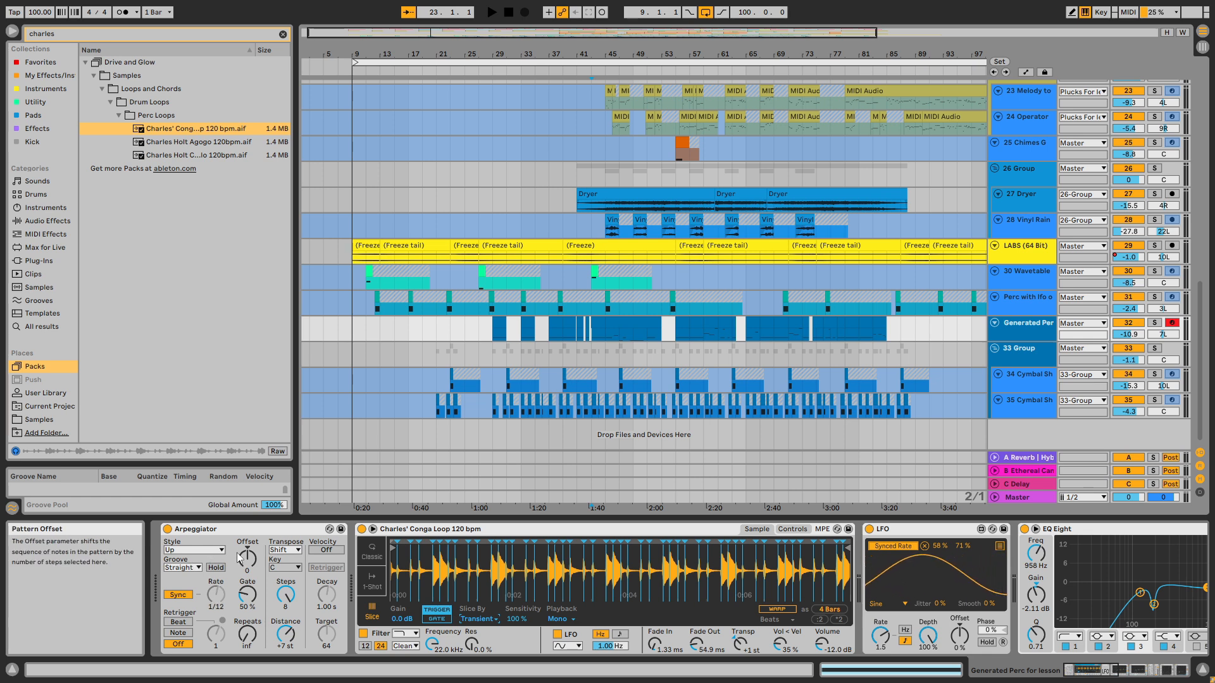
Bypass the Arpeggiator, solo the Generated Perc track and audition its clips from bar 43 onward
{"action": "left_click", "coordinate": [168, 530]}
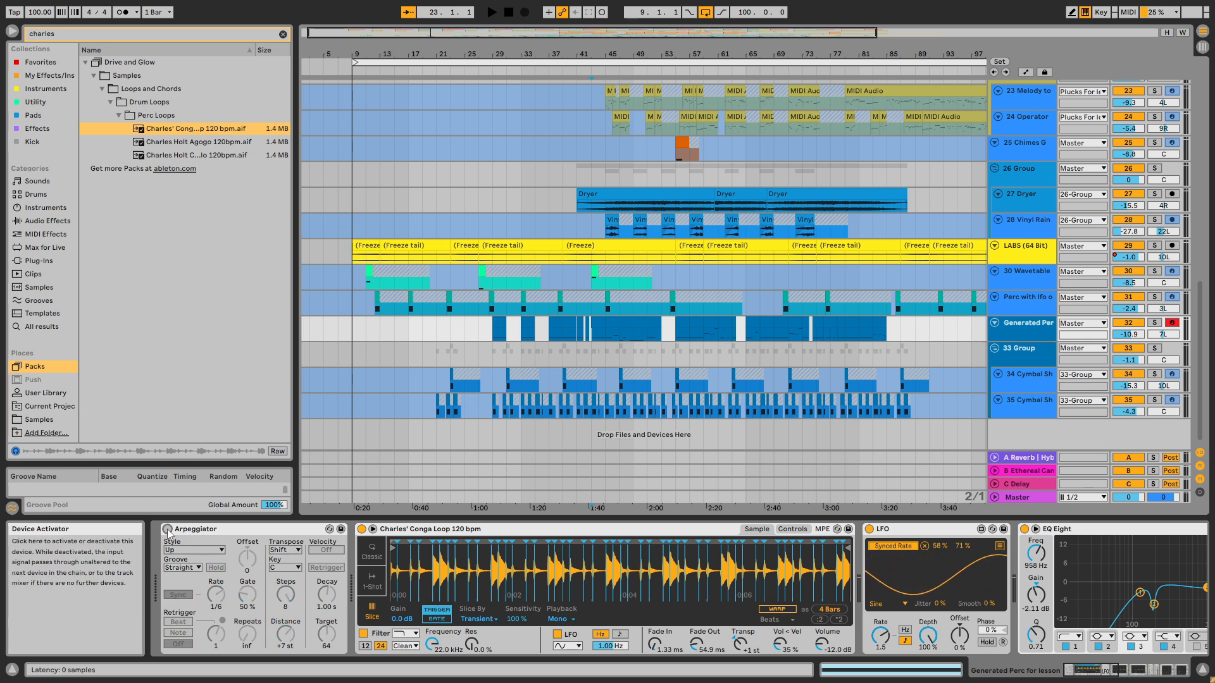
{"action": "left_click", "coordinate": [595, 334]}
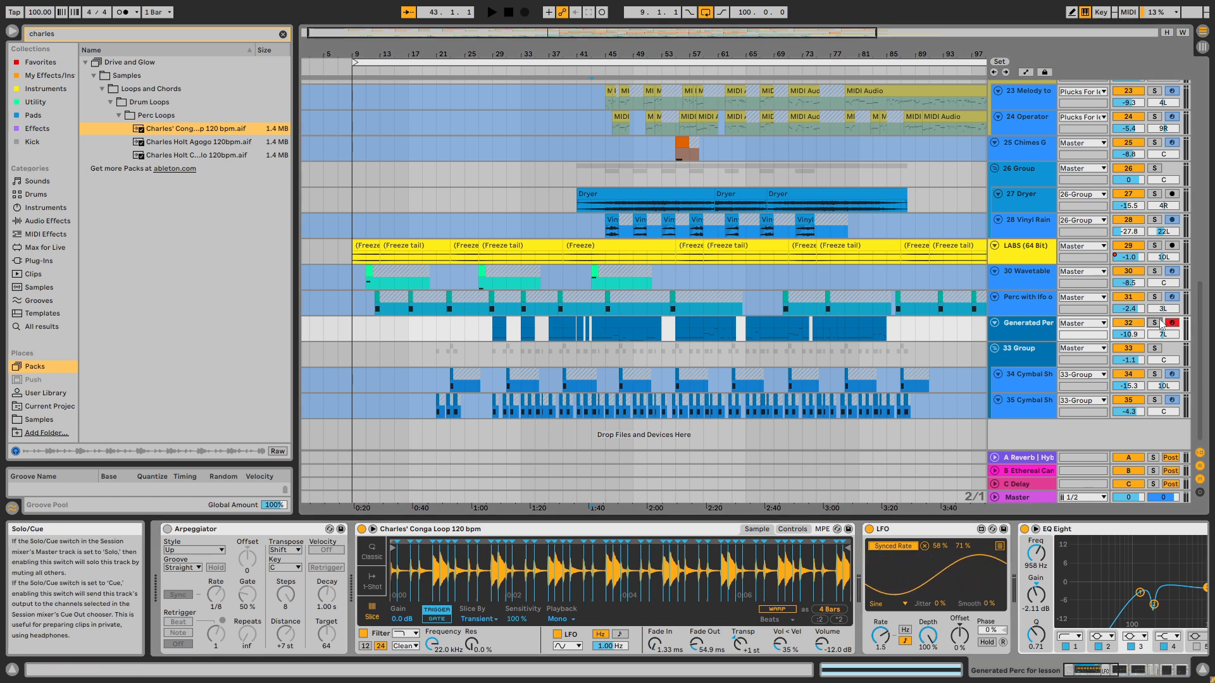
{"action": "key", "text": "s"}
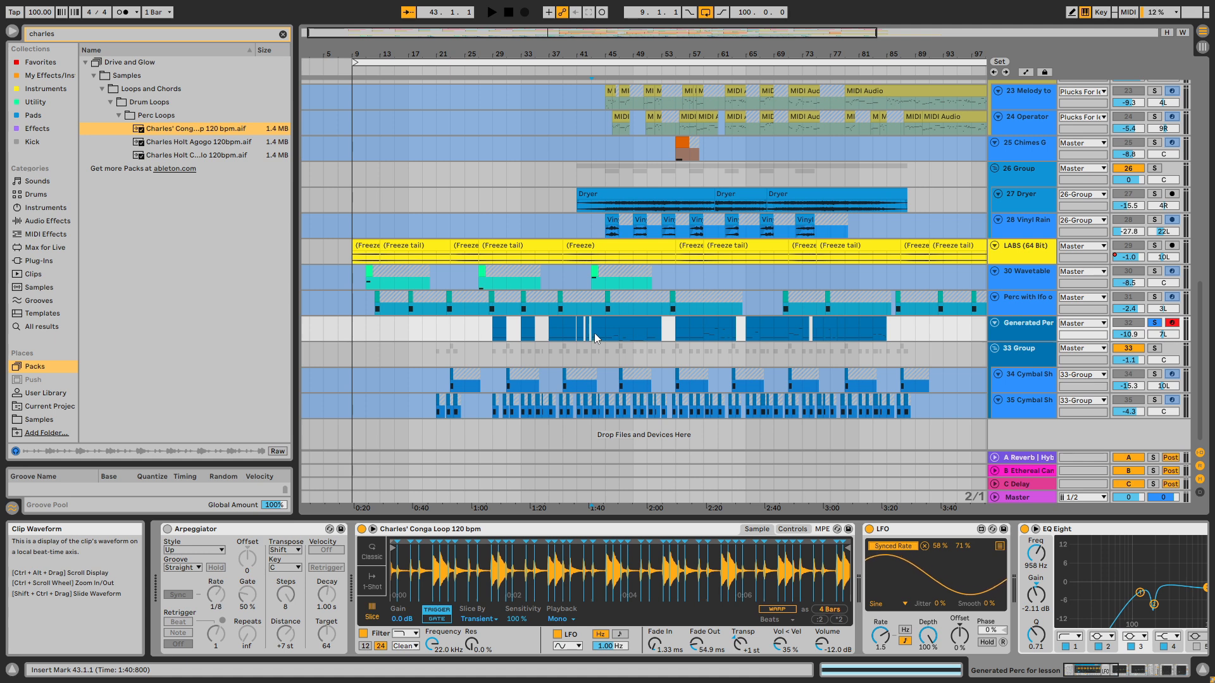
{"action": "key", "text": "space"}
{"action": "left_click", "coordinate": [613, 336]}
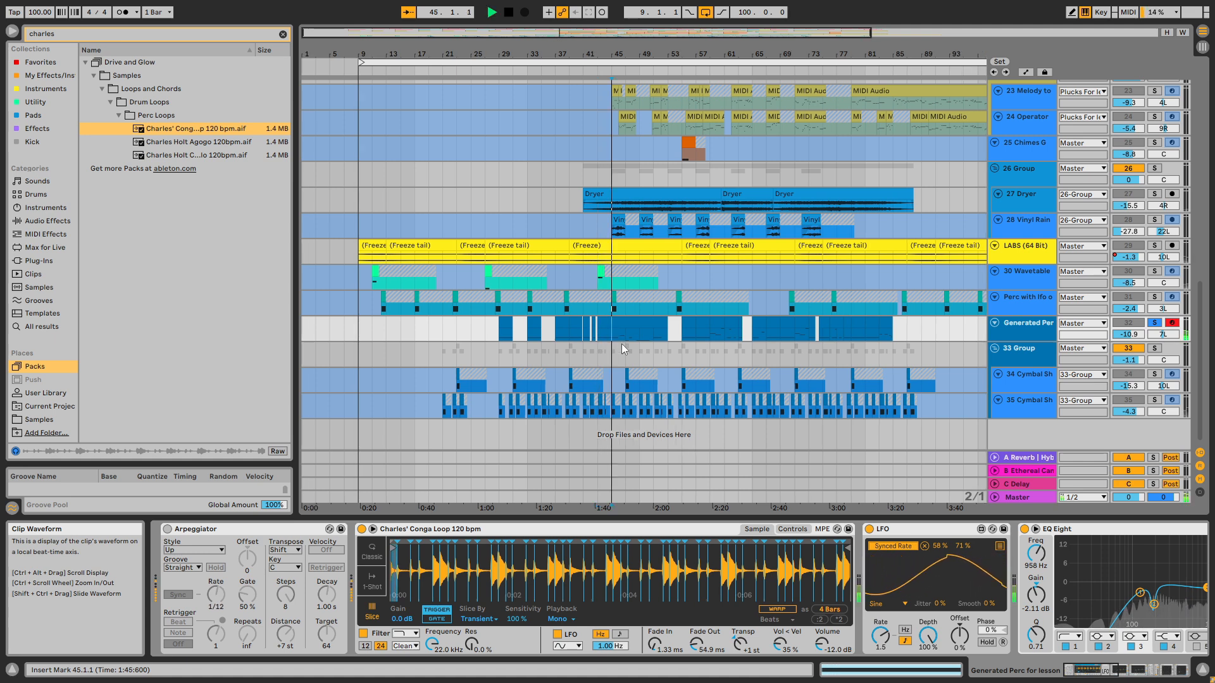
{"action": "left_click", "coordinate": [625, 340]}
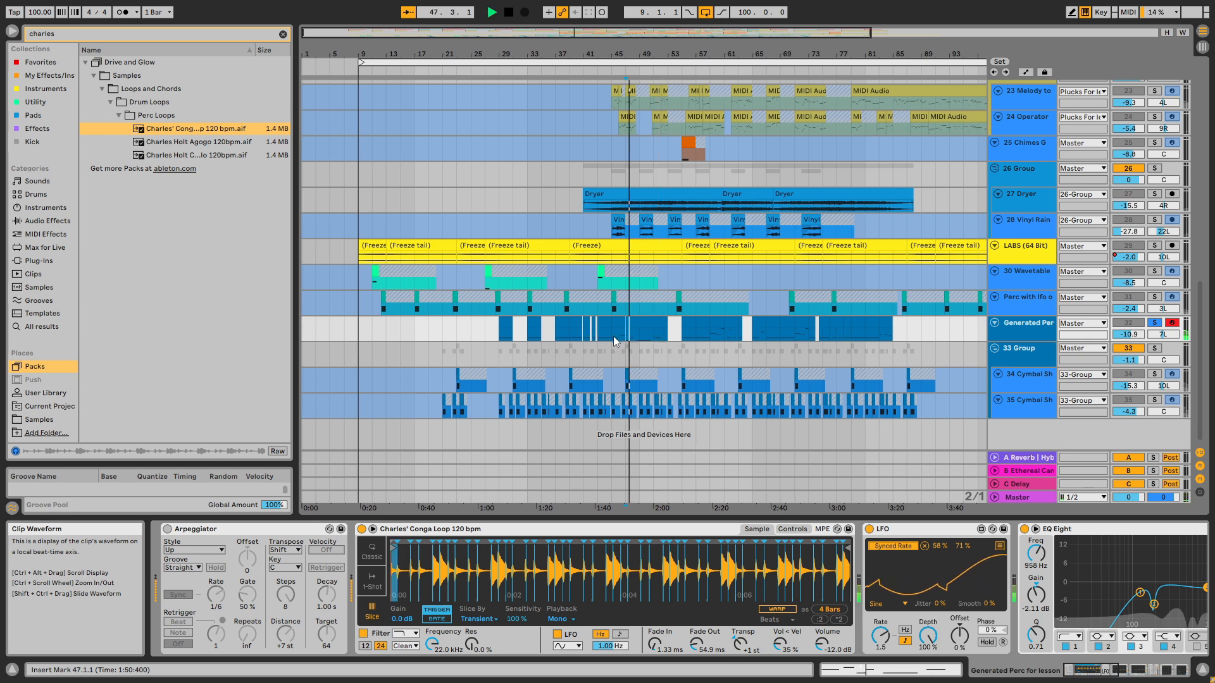
Reactivate the Arpeggiator and remap the LFO to its Synced Rate
{"action": "left_click", "coordinate": [167, 529]}
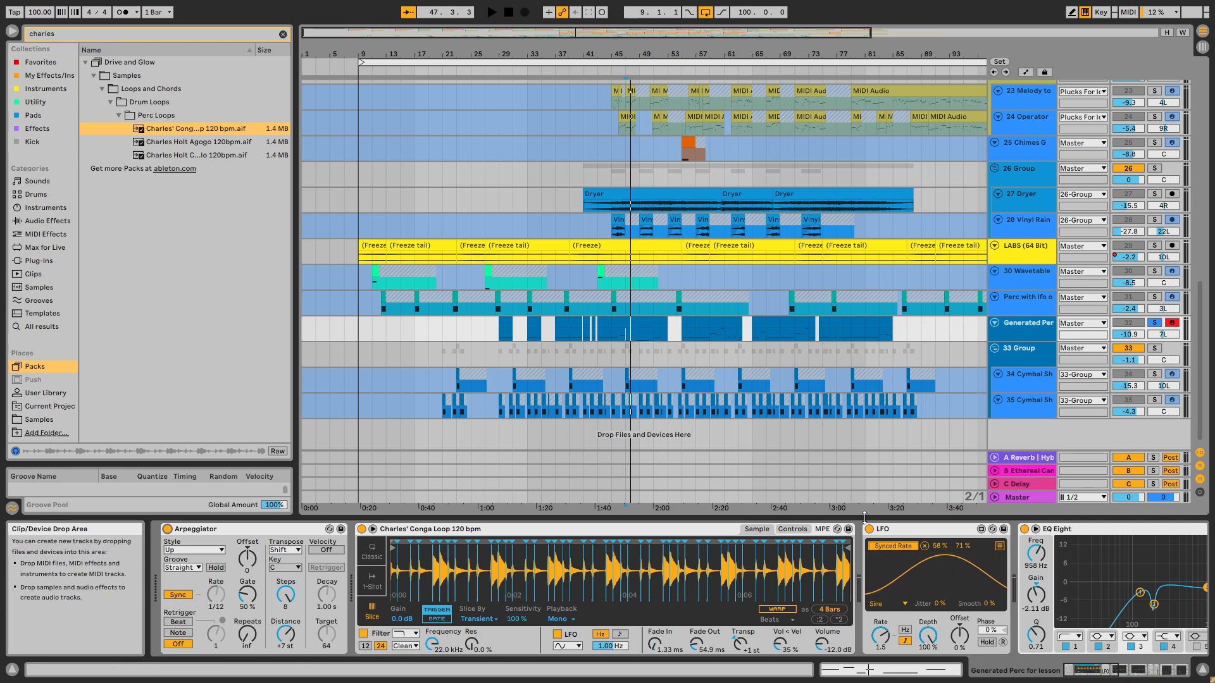
{"action": "left_click", "coordinate": [924, 546]}
{"action": "left_click", "coordinate": [900, 546]}
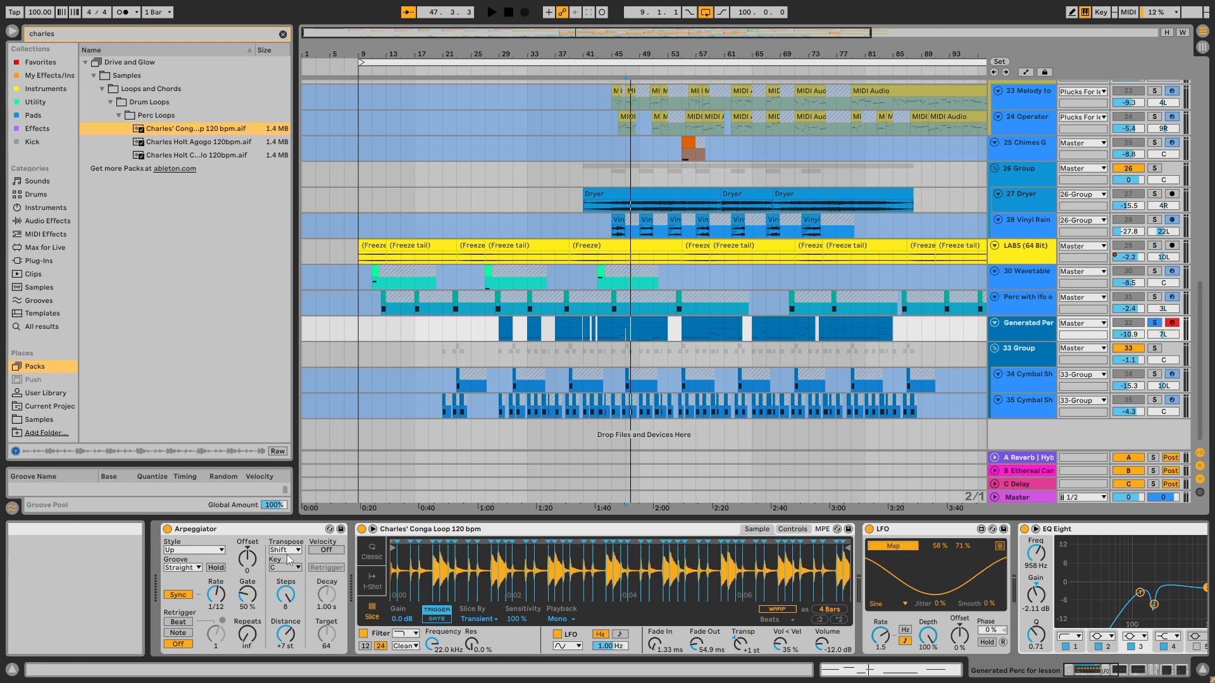
{"action": "left_click", "coordinate": [218, 598]}
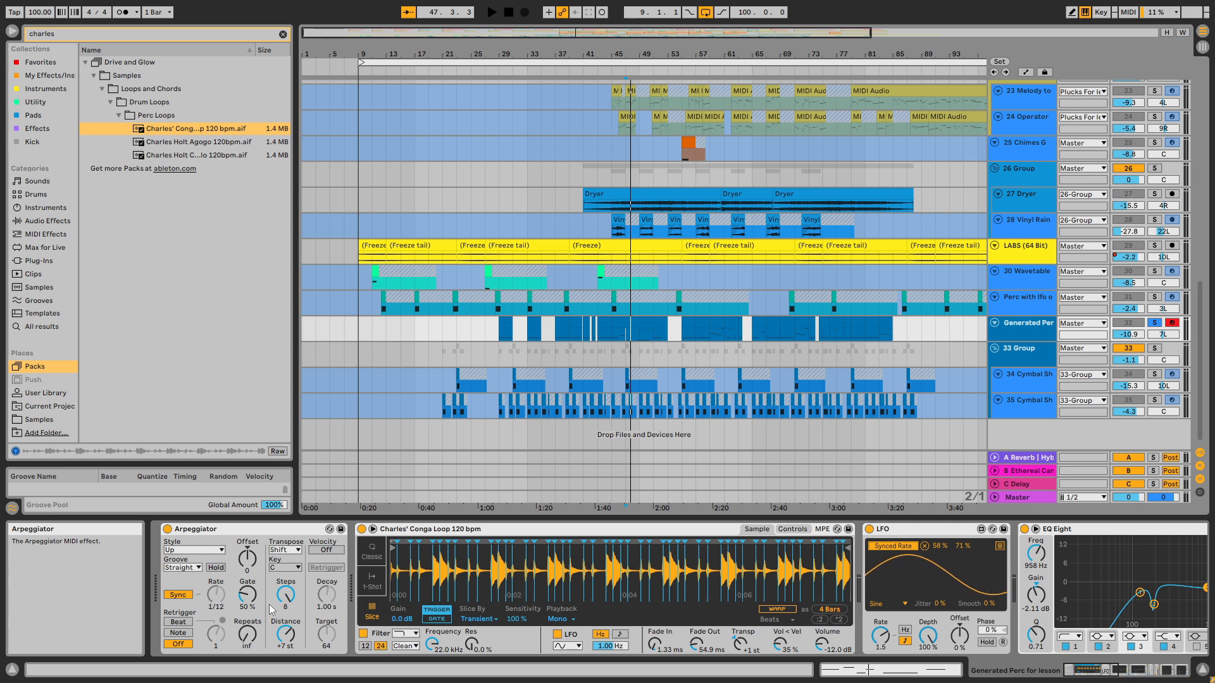
Audition the soloed Generated Perc track with the LFO-modulated Arpeggiator and reset the insert mark to bar 43
{"action": "key", "text": "space"}
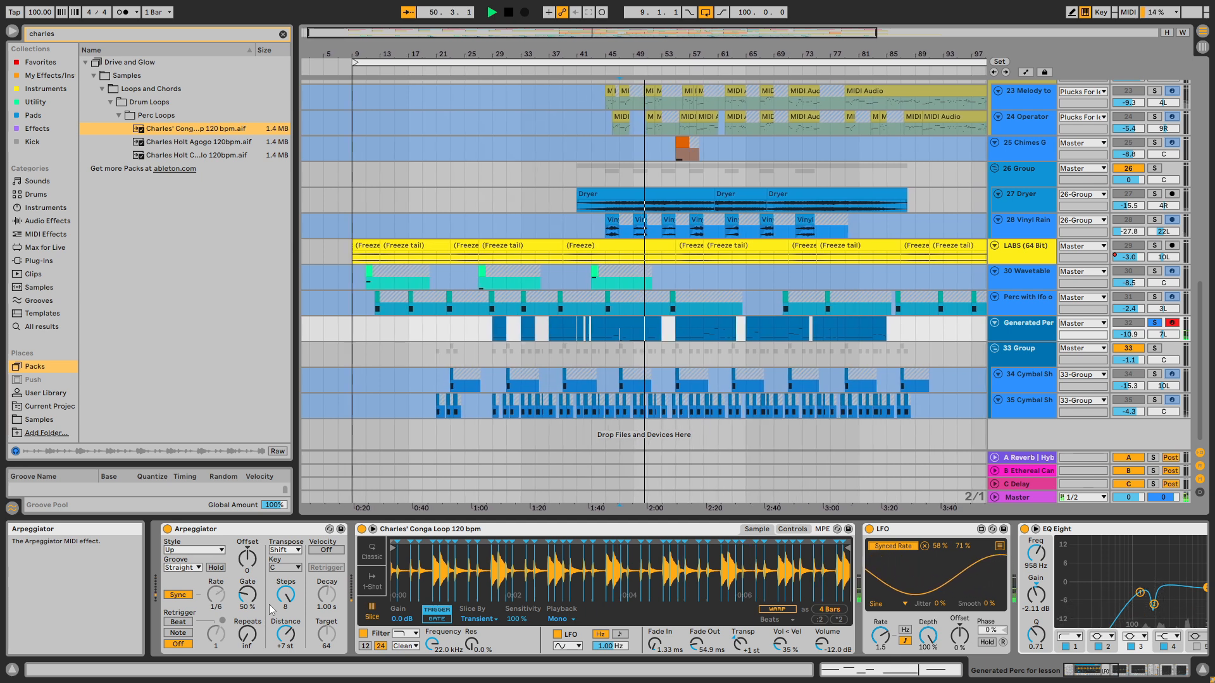
{"action": "key", "text": "space"}
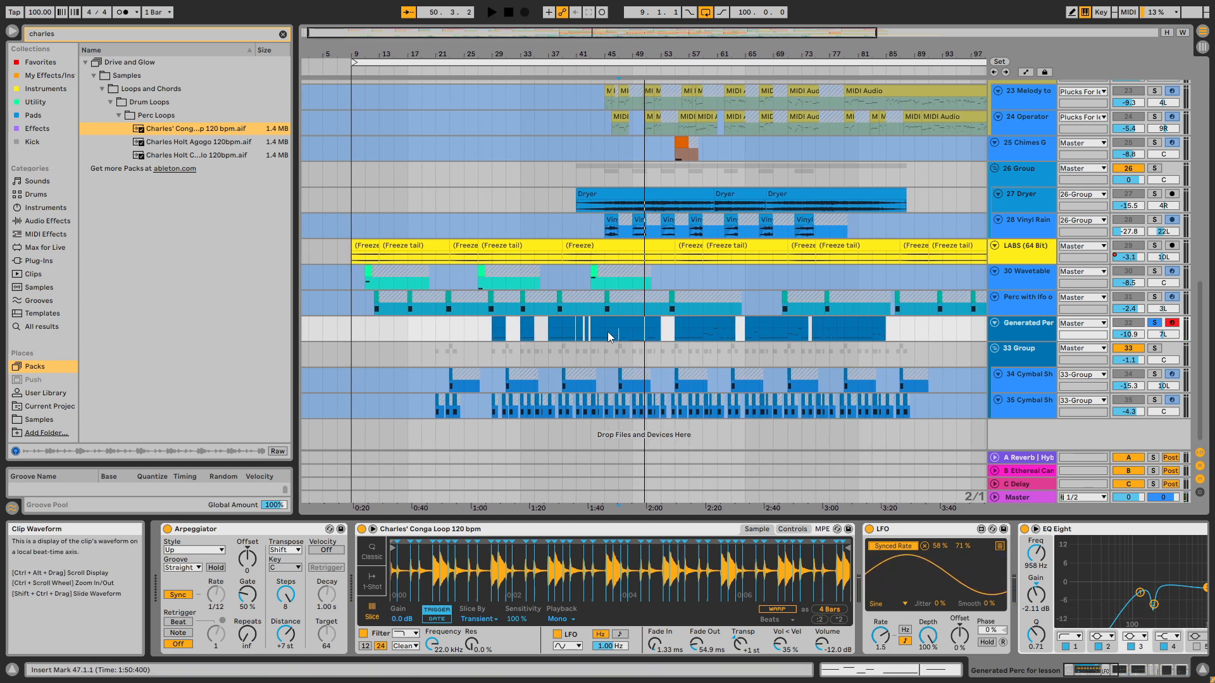
{"action": "left_click", "coordinate": [608, 332]}
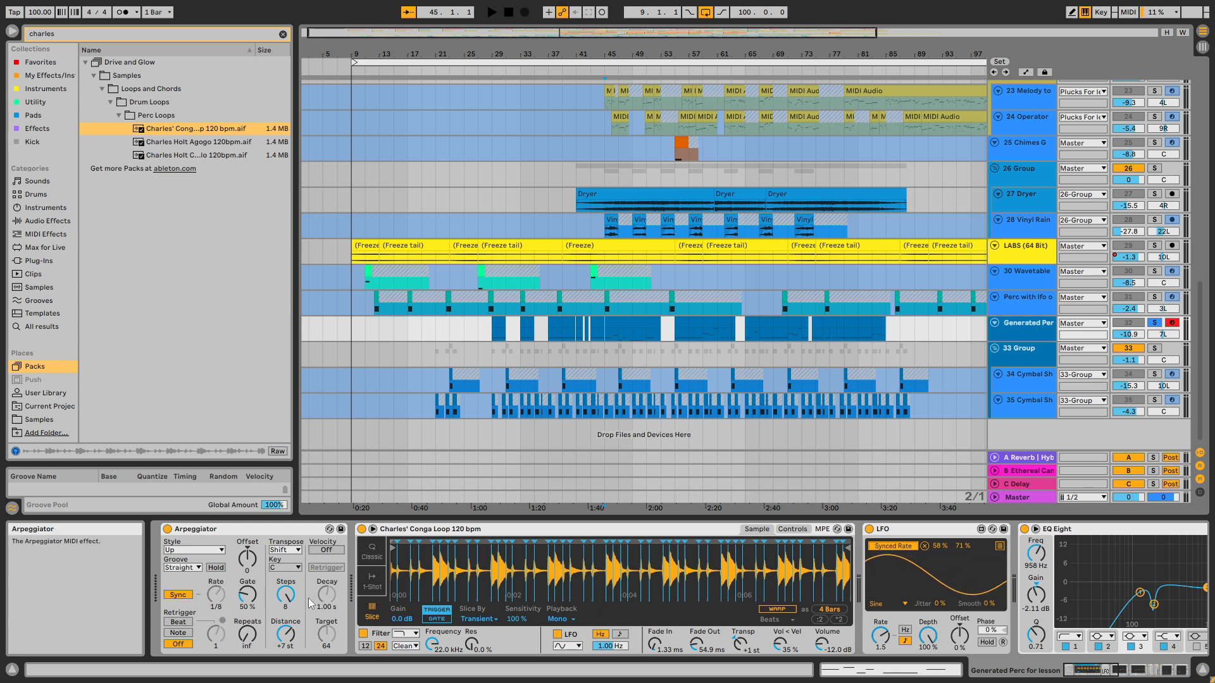
{"action": "left_click", "coordinate": [591, 335]}
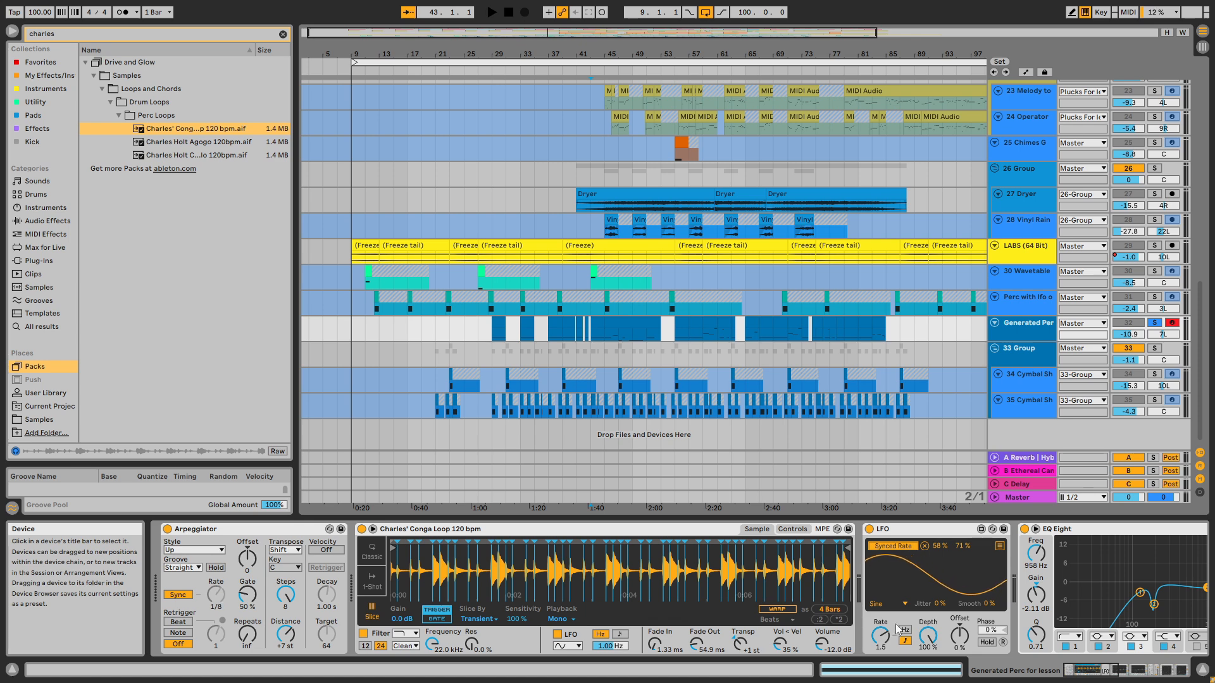
Examine the two EQ Eight devices and the Utility later in the Generated Perc device chain
{"action": "left_click", "coordinate": [1098, 677]}
{"action": "left_click_drag", "start_coordinate": [1098, 673], "coordinate": [1115, 675]}
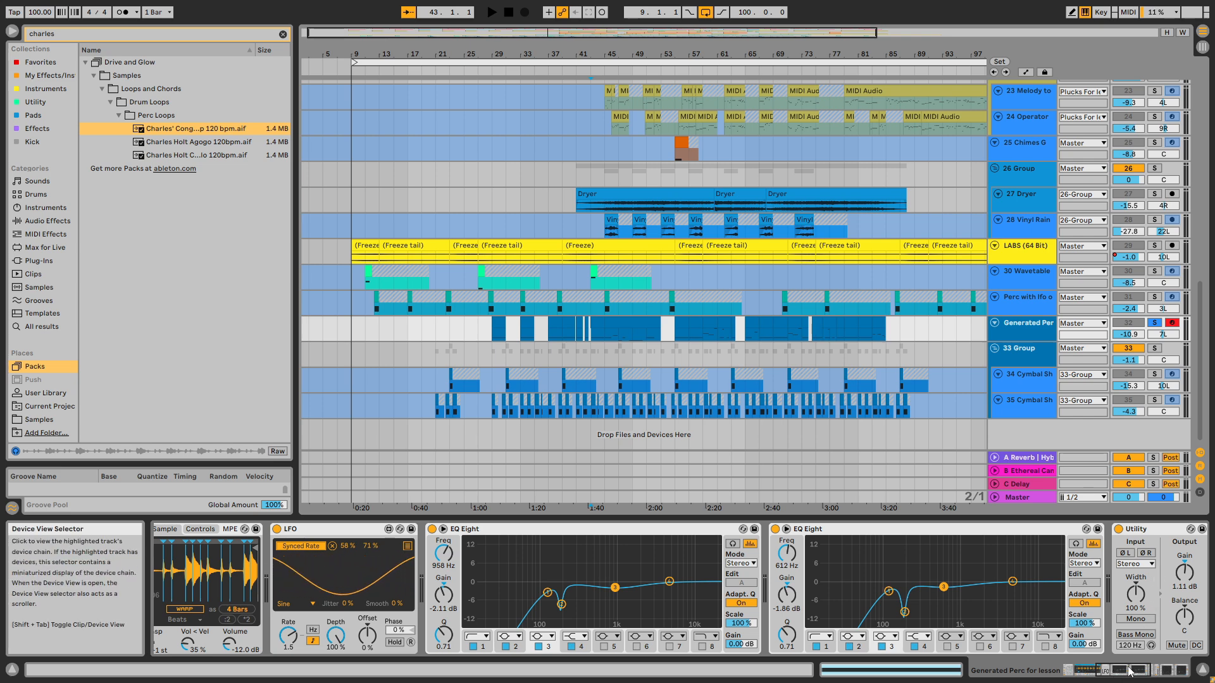
{"action": "left_click_drag", "start_coordinate": [1119, 672], "coordinate": [1084, 672]}
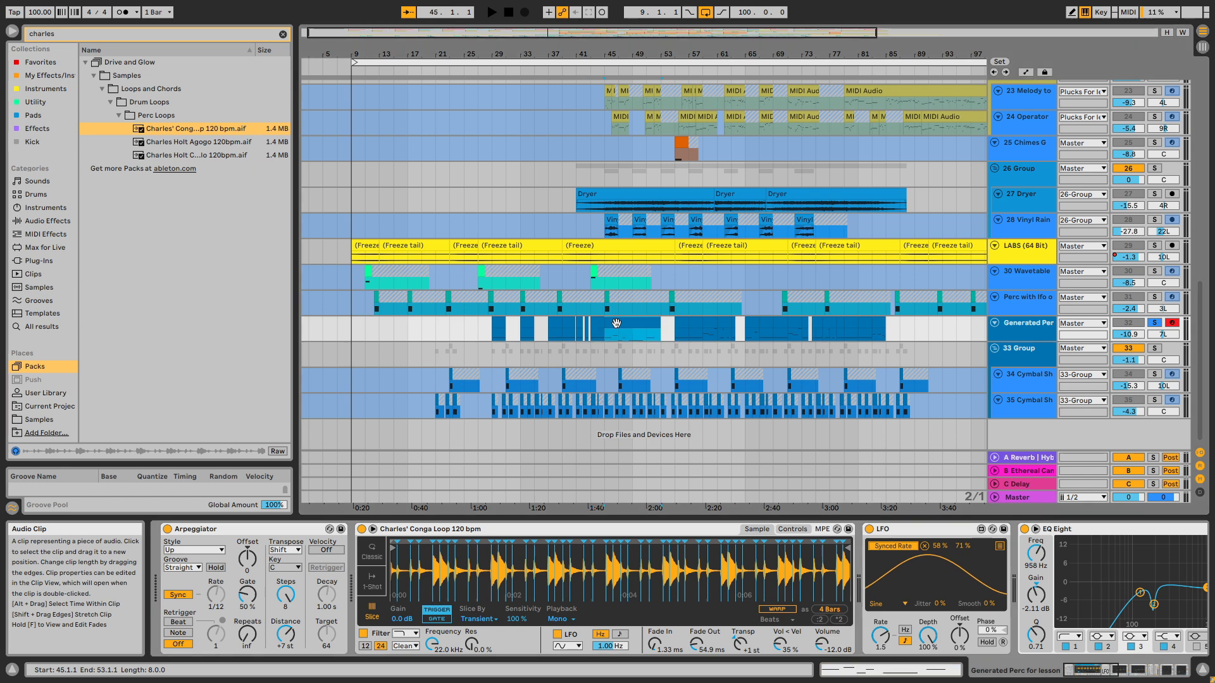
Inspect the Generated Perc MIDI clip starting at bar 45, audition its C1 and G0 keys, and return to the device chain
{"action": "double_click", "coordinate": [616, 324]}
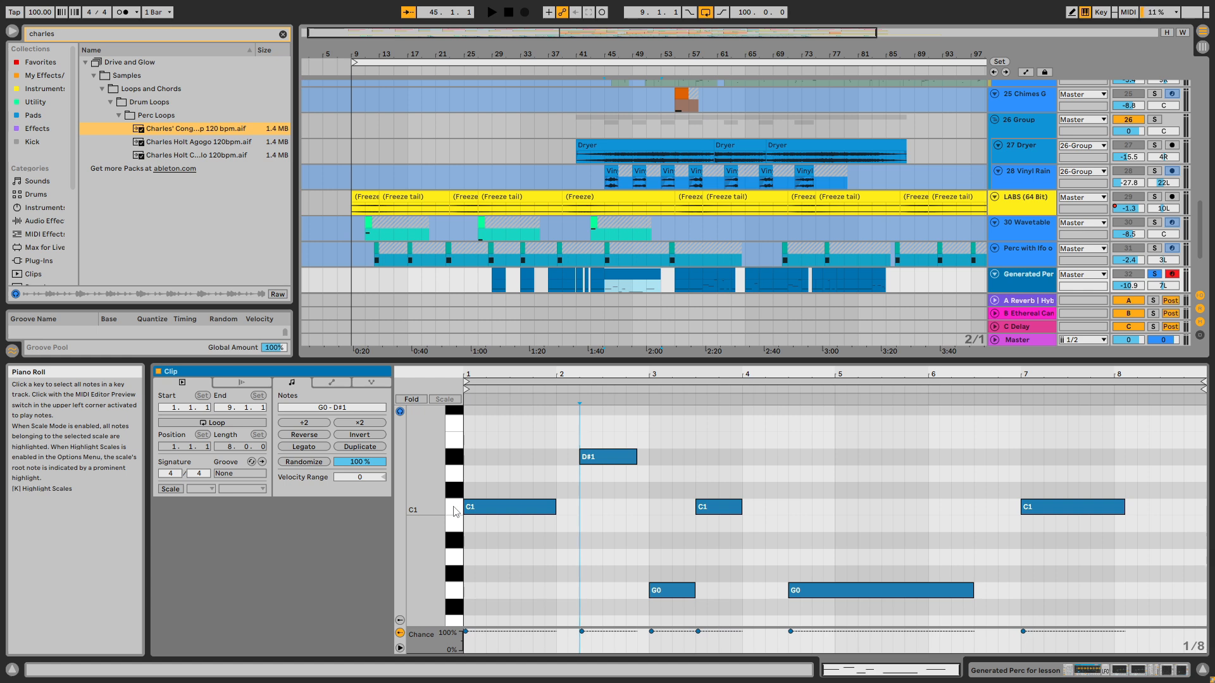
{"action": "left_click", "coordinate": [454, 510]}
{"action": "left_click", "coordinate": [454, 591]}
{"action": "left_click", "coordinate": [454, 508]}
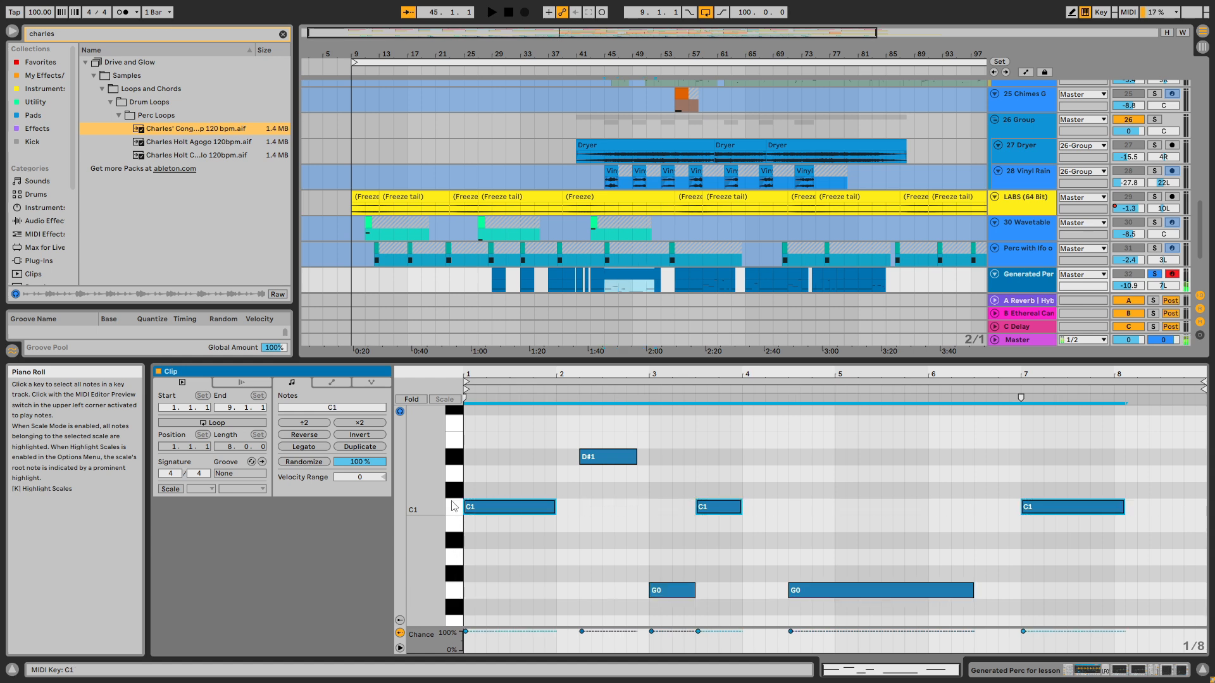
{"action": "left_click", "coordinate": [989, 671]}
Unsolo the Generated Perc track and play the full arrangement from bar 43
{"action": "left_click", "coordinate": [590, 332]}
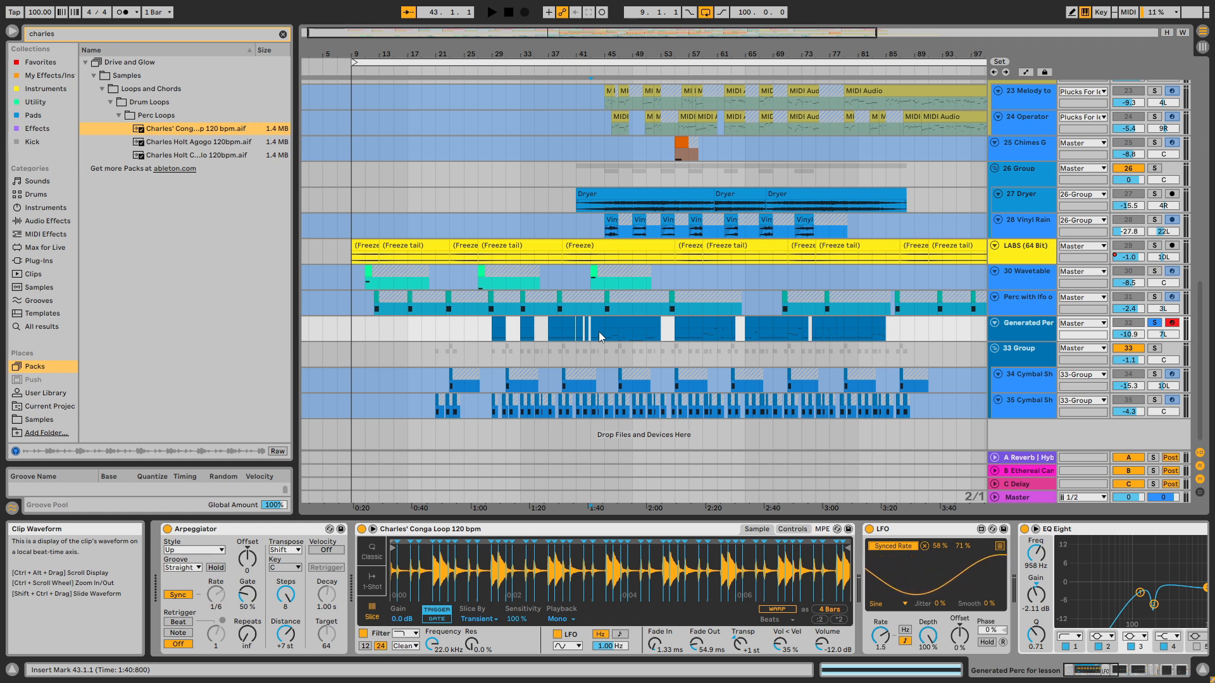
{"action": "left_click", "coordinate": [1155, 322]}
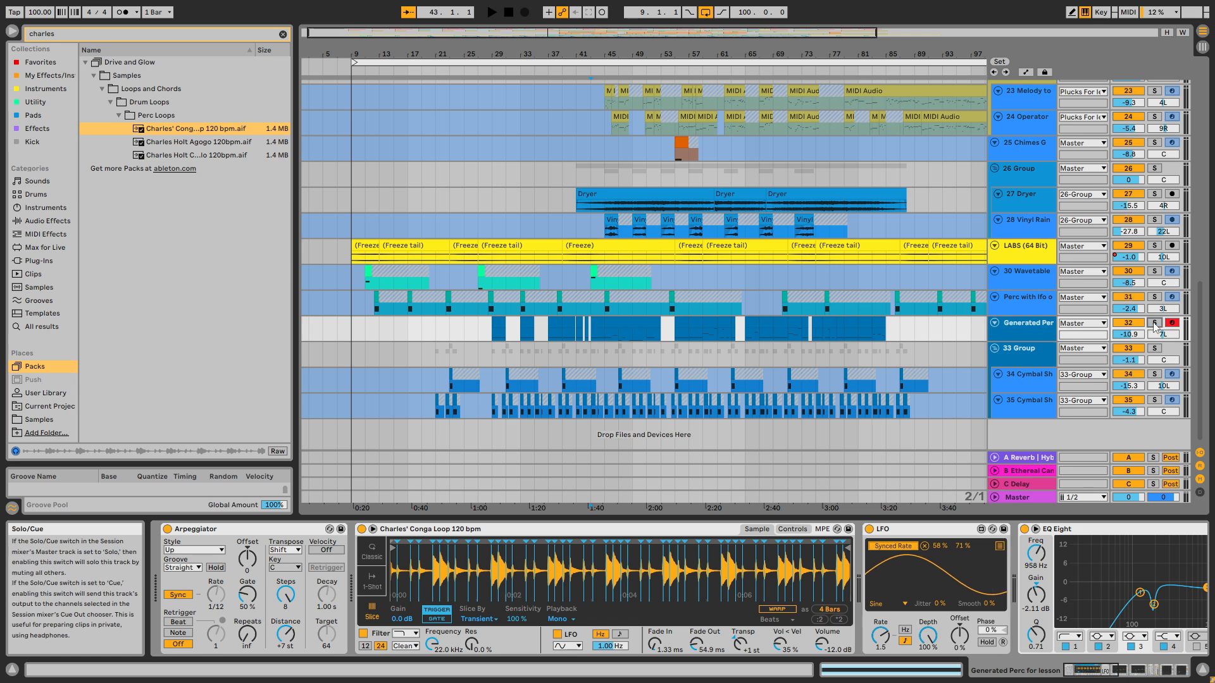
{"action": "left_click", "coordinate": [592, 338]}
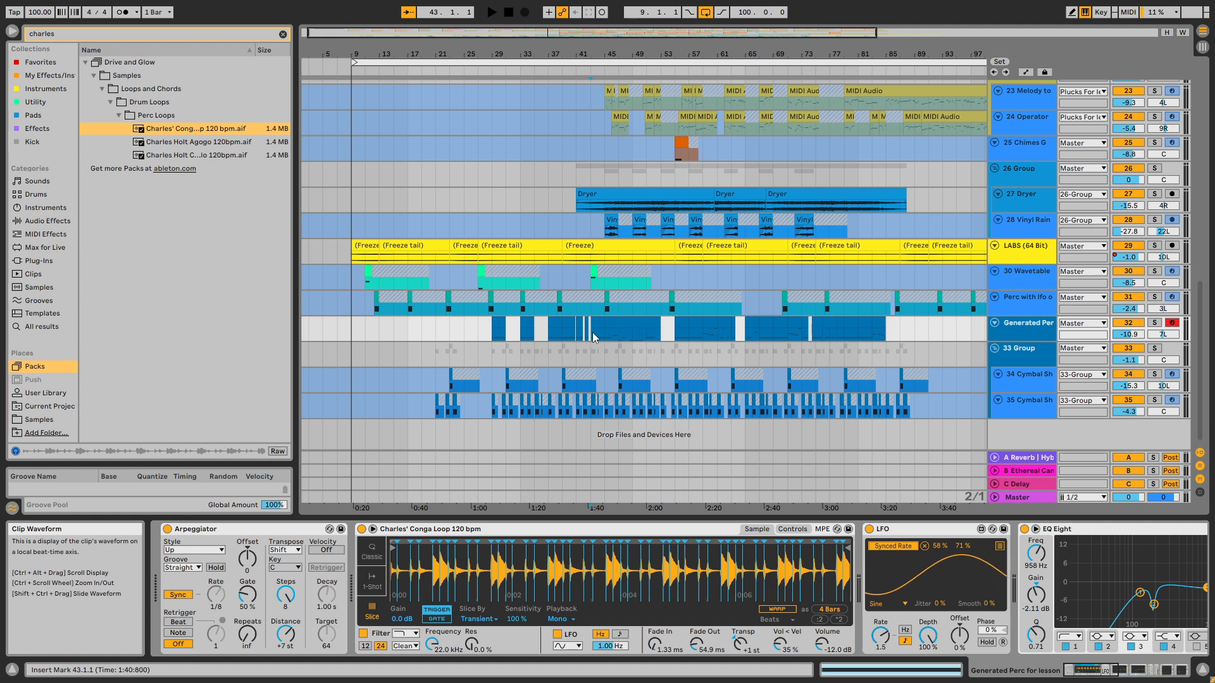
{"action": "key", "text": "space"}
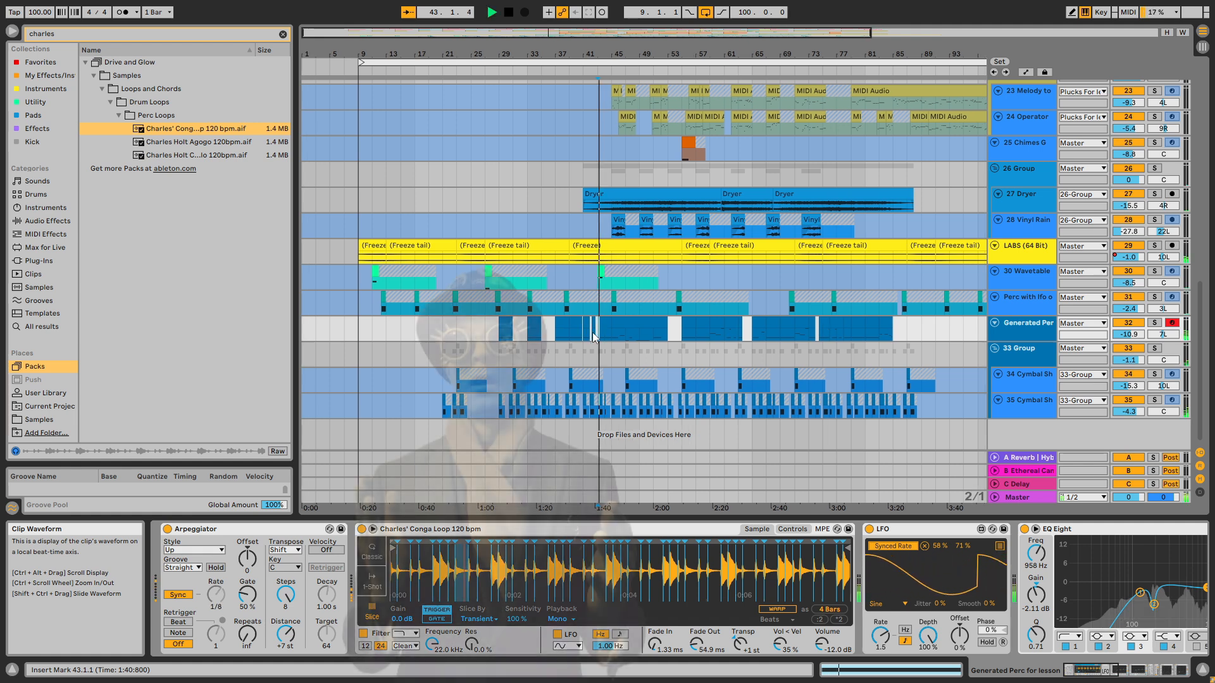